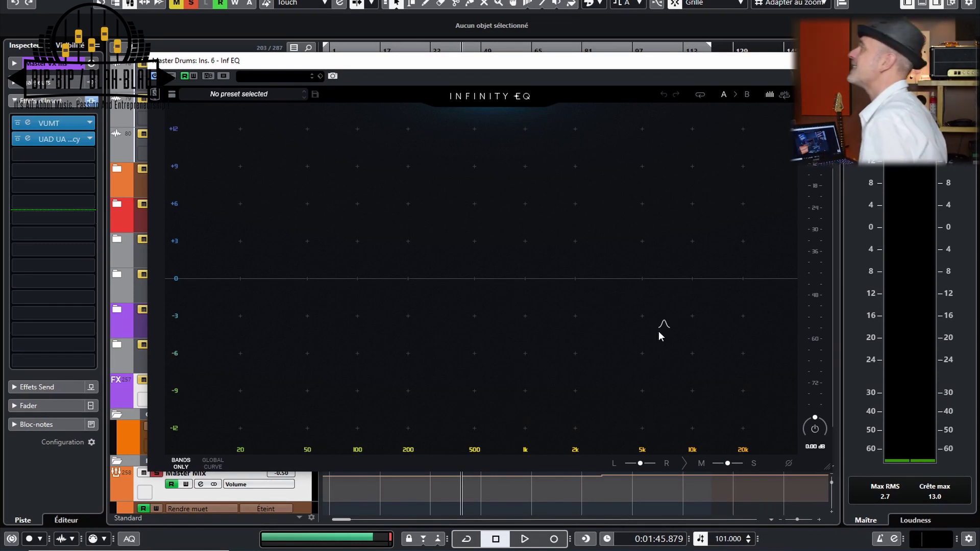
Add a bell band at 725 Hz with about 6 dB of boost and shape it into a steep, flat-topped curve.
{"action": "left_click", "coordinate": [494, 277]}
{"action": "left_click_drag", "start_coordinate": [493, 277], "coordinate": [516, 205]}
{"action": "double_click", "coordinate": [516, 204]}
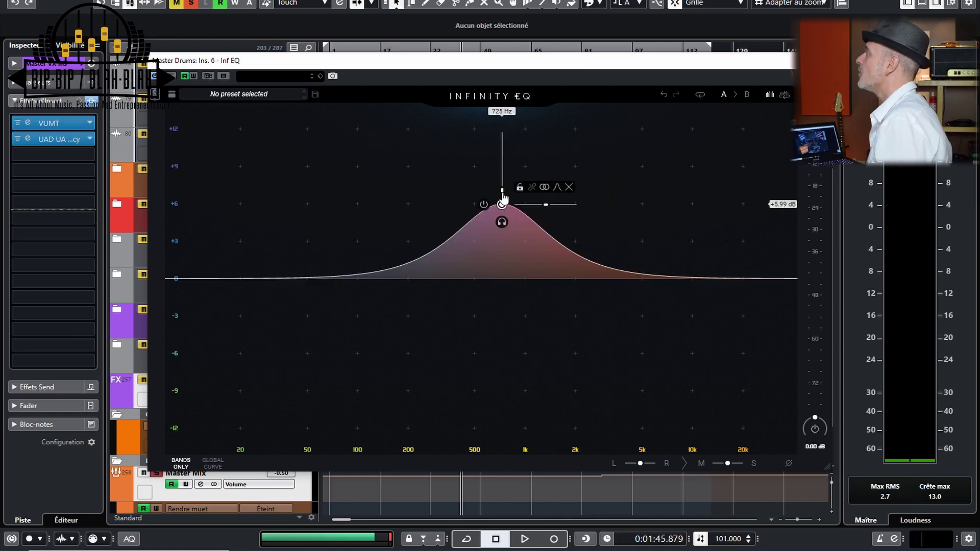
{"action": "left_click_drag", "start_coordinate": [503, 190], "coordinate": [502, 141]}
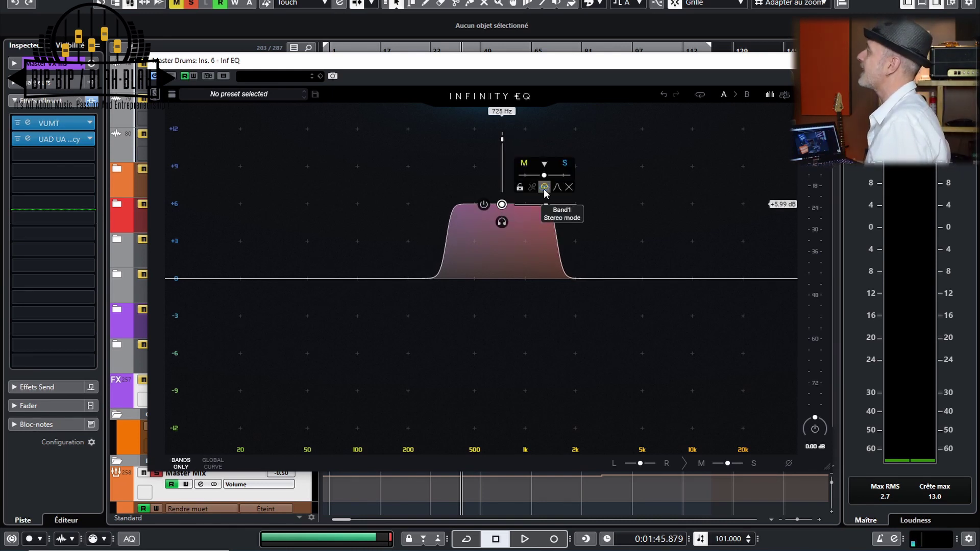
Try the band's mid/side balance at -200%, recentre it, and move the band to about 1.42 kHz.
{"action": "left_click_drag", "start_coordinate": [544, 175], "coordinate": [519, 179]}
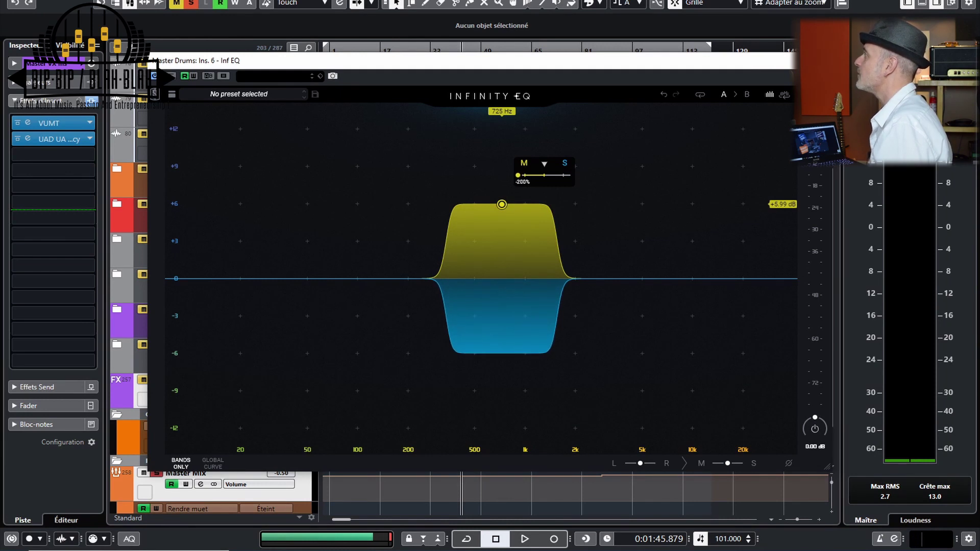
{"action": "left_click_drag", "start_coordinate": [519, 175], "coordinate": [544, 175]}
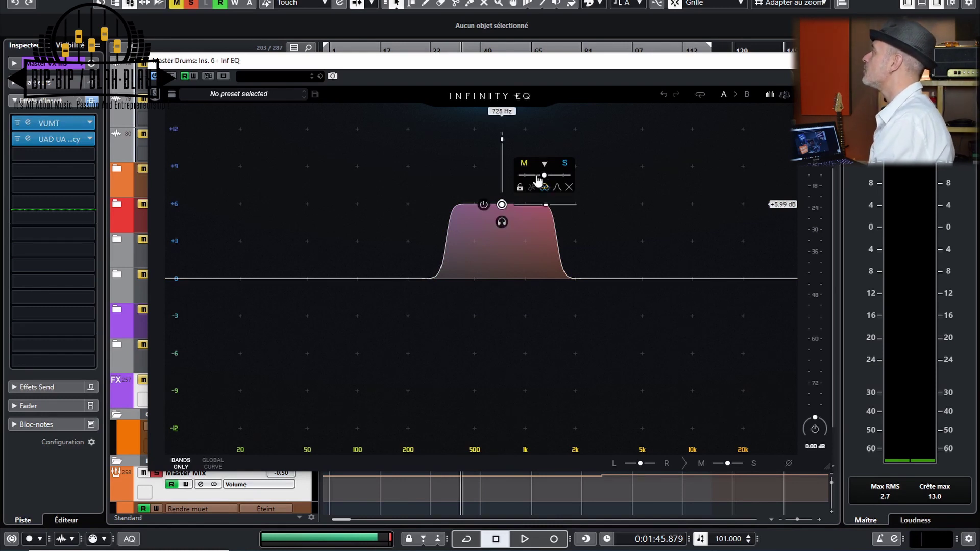
{"action": "mouse_move", "coordinate": [501, 205]}
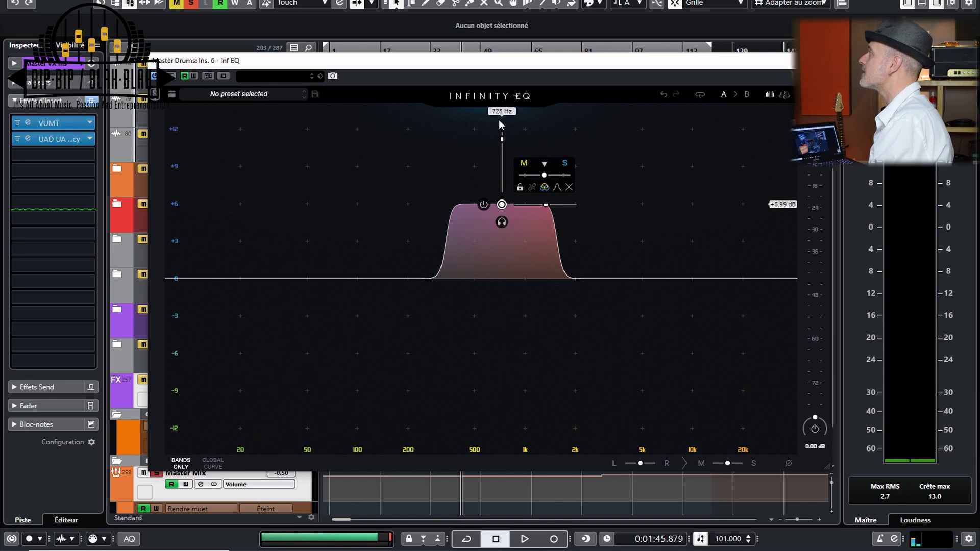
{"action": "left_click_drag", "start_coordinate": [501, 205], "coordinate": [551, 204]}
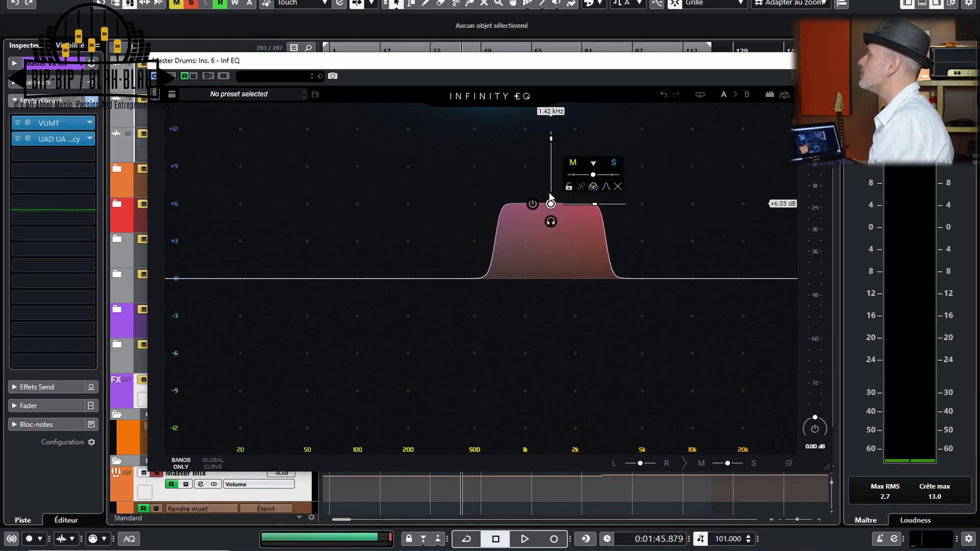
Play the drums with the band's mid/side balance fully toward mid and audition the band in solo.
{"action": "key", "text": "space"}
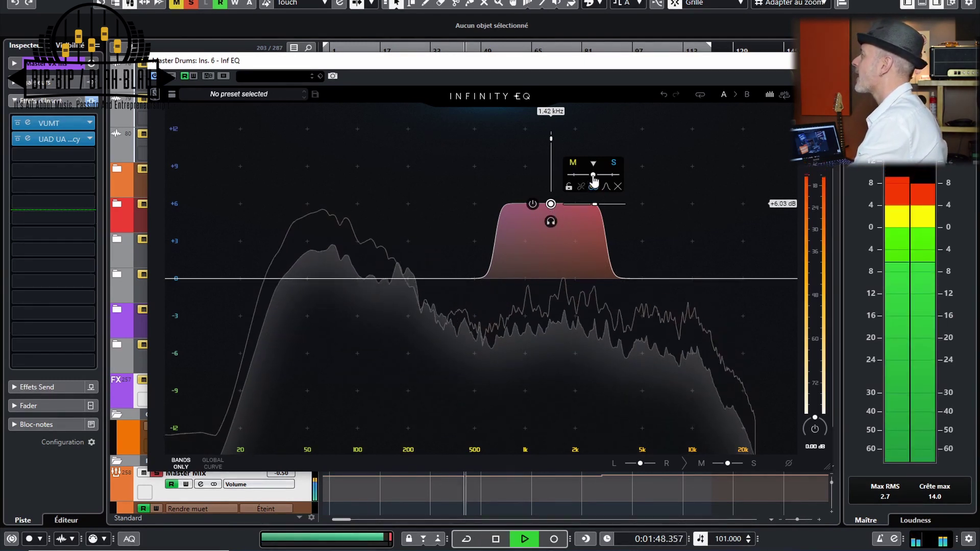
{"action": "left_click_drag", "start_coordinate": [593, 175], "coordinate": [567, 174]}
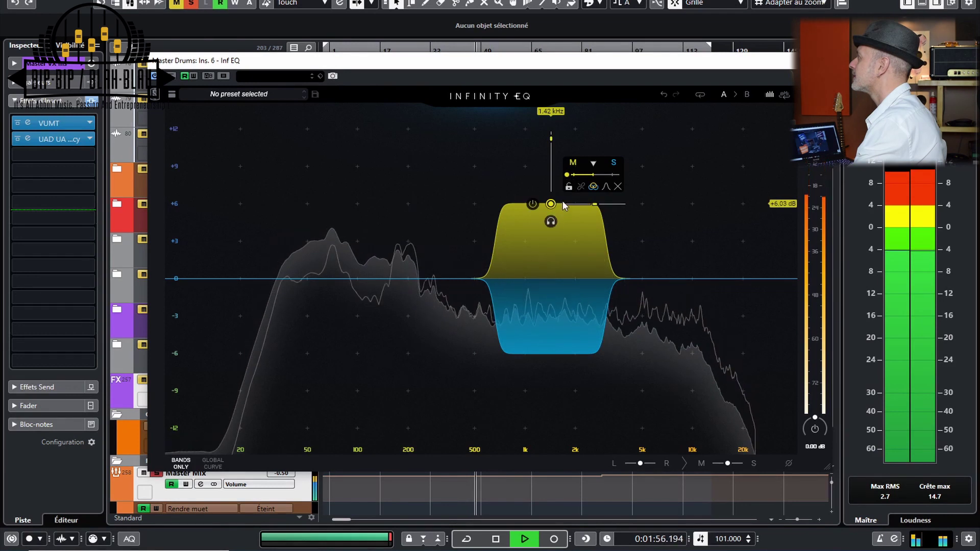
{"action": "left_click", "coordinate": [549, 223]}
{"action": "left_click", "coordinate": [549, 222]}
{"action": "left_click", "coordinate": [550, 223]}
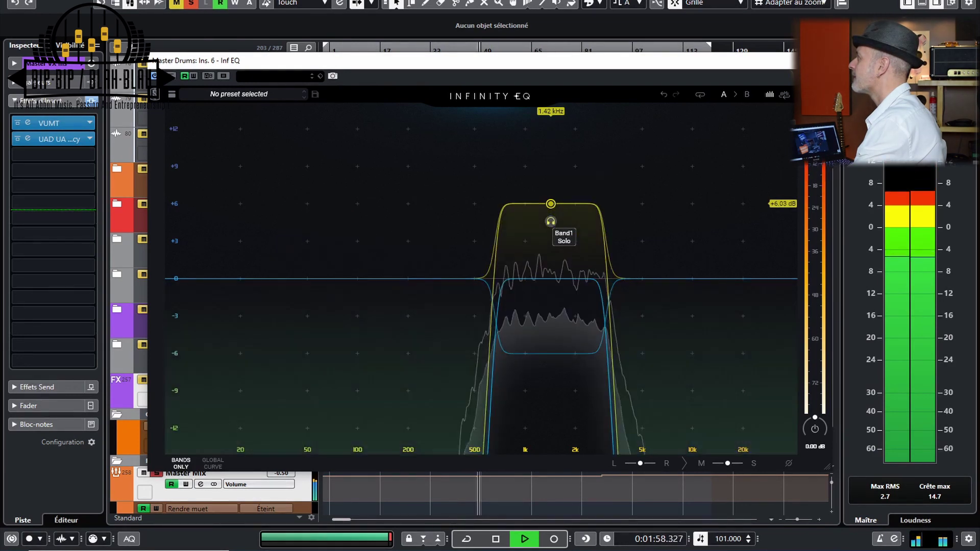
{"action": "left_click", "coordinate": [550, 222]}
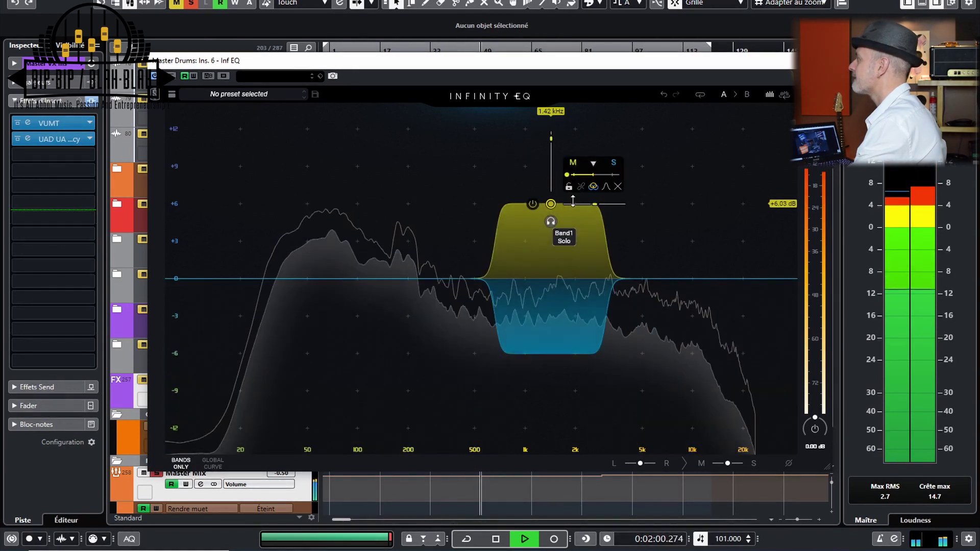
Audition the band's mid/side balance at 200% toward side, stop playback, and return the balance to centre.
{"action": "left_click_drag", "start_coordinate": [567, 174], "coordinate": [619, 174]}
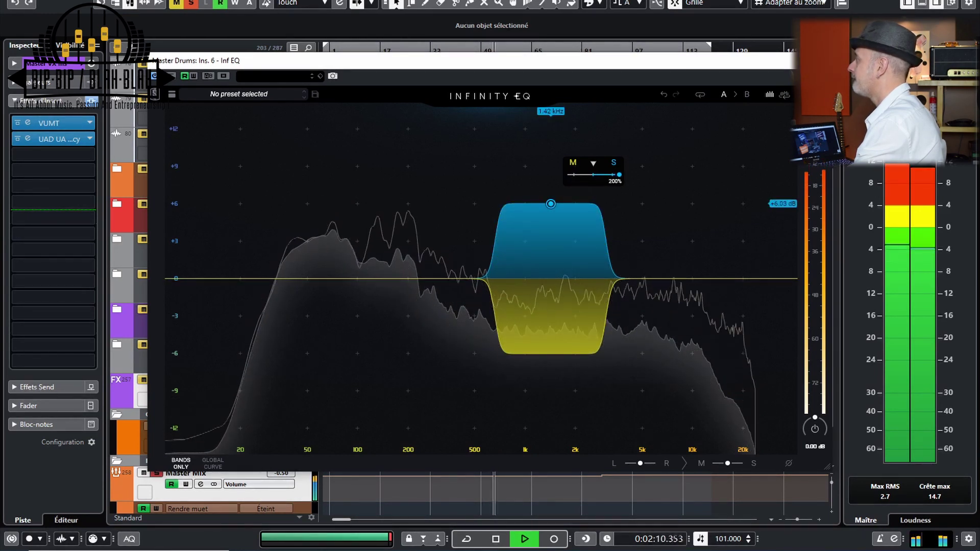
{"action": "key", "text": "space"}
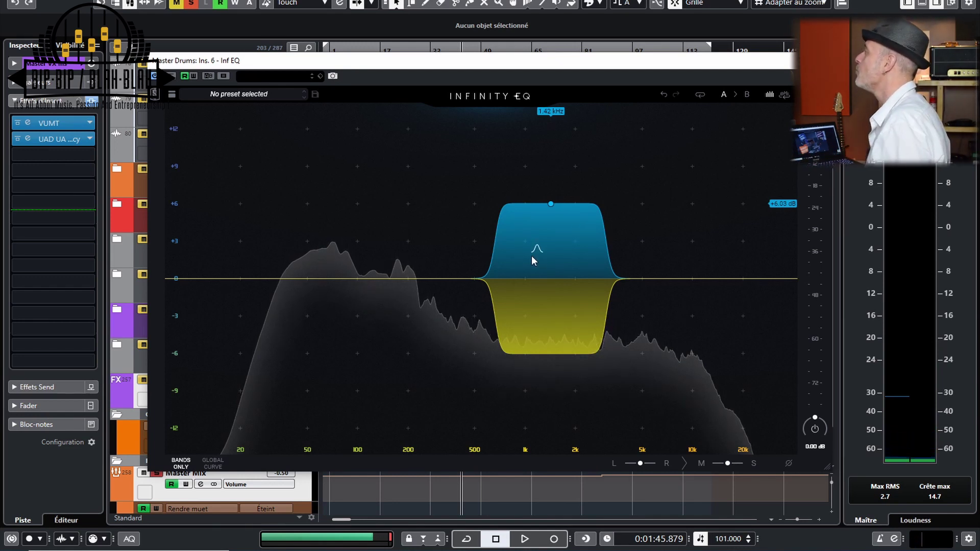
{"action": "left_click", "coordinate": [550, 219]}
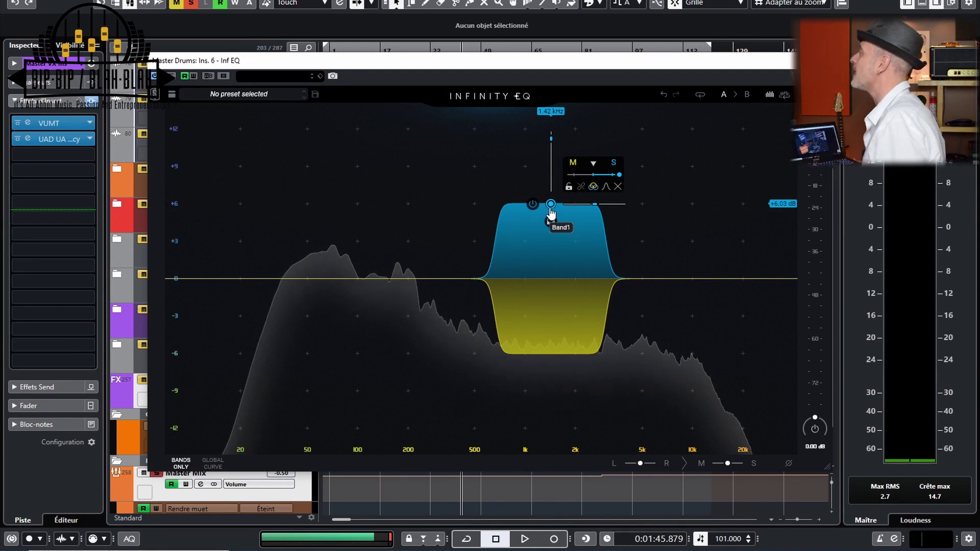
{"action": "left_click_drag", "start_coordinate": [619, 174], "coordinate": [592, 174]}
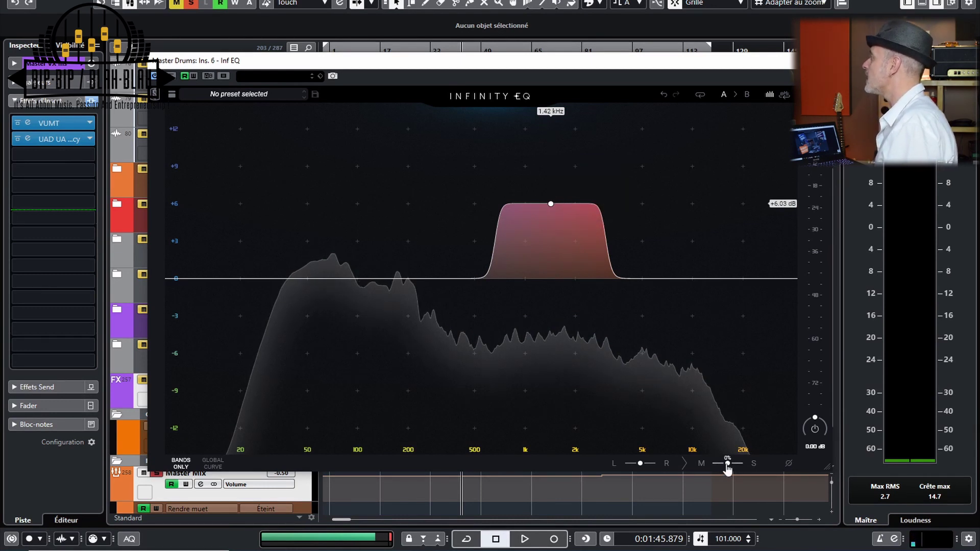
Audition the output balances during playback, with mid/side at -100% and left/right at -100%, and recentre both.
{"action": "mouse_move", "coordinate": [727, 465]}
{"action": "left_mouse_down"}
{"action": "mouse_move", "coordinate": [743, 464]}
{"action": "mouse_move", "coordinate": [713, 463]}
{"action": "left_mouse_up"}
{"action": "key", "text": "space"}
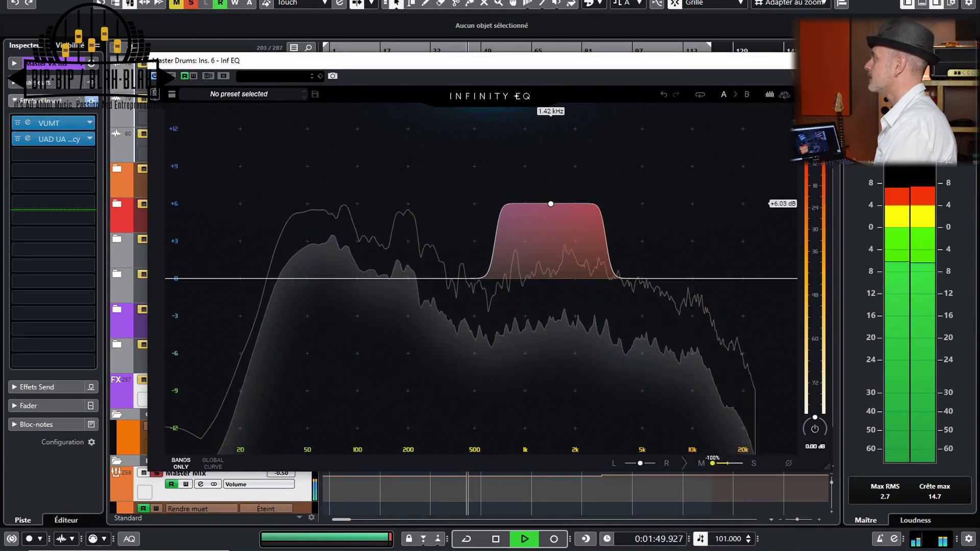
{"action": "left_click_drag", "start_coordinate": [713, 463], "coordinate": [727, 469]}
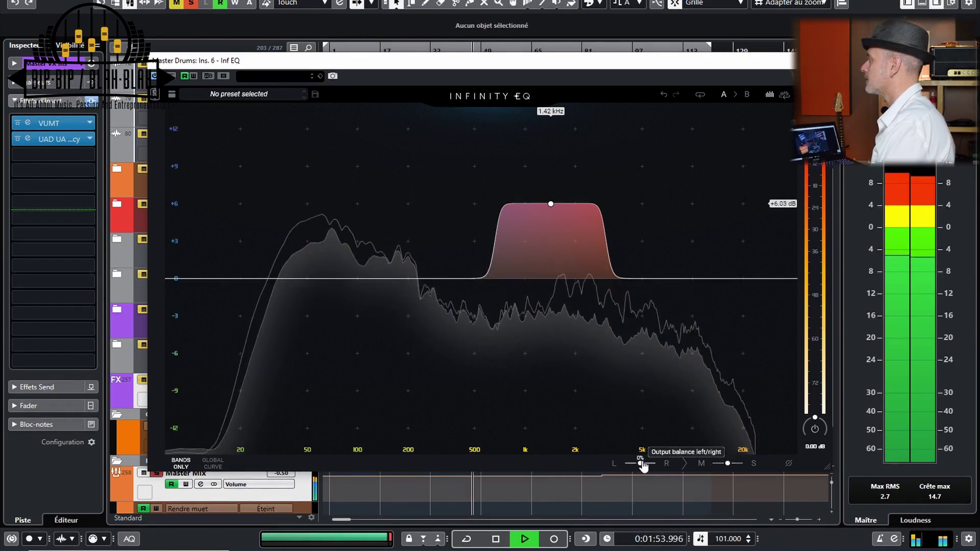
{"action": "mouse_move", "coordinate": [640, 464]}
{"action": "left_mouse_down"}
{"action": "mouse_move", "coordinate": [655, 463]}
{"action": "mouse_move", "coordinate": [625, 464]}
{"action": "mouse_move", "coordinate": [640, 464]}
{"action": "left_mouse_up"}
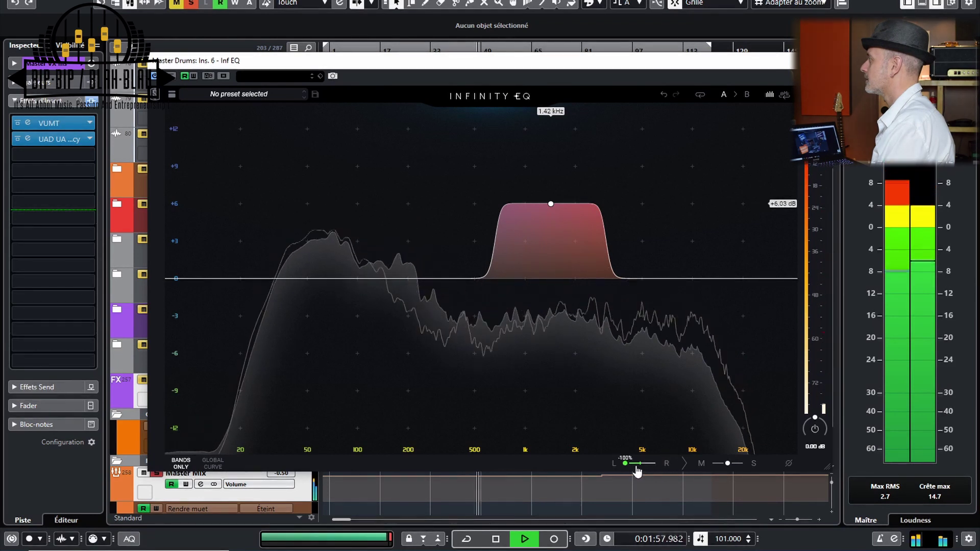
{"action": "key", "text": "space"}
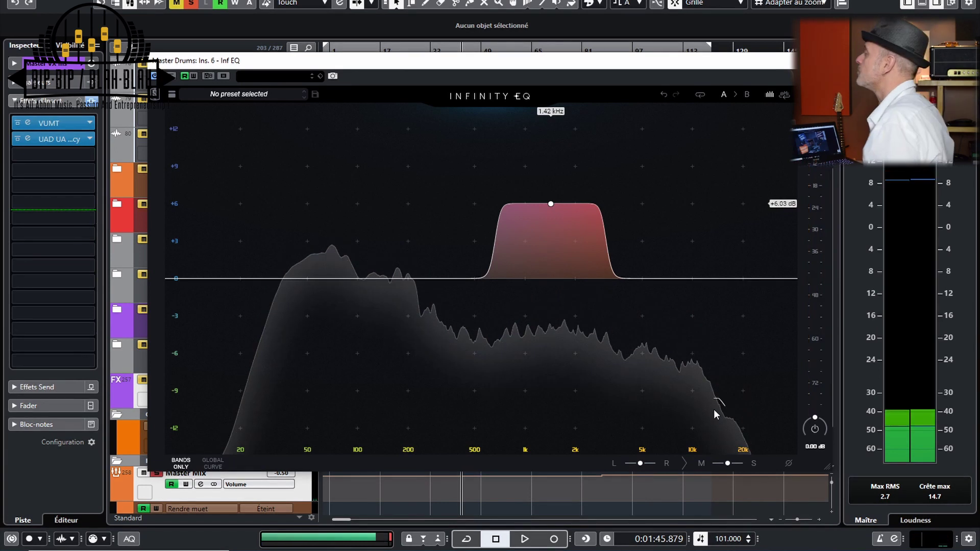
Toggle the equalizer's bypass on and off, try the output gain, and reset it to 0 dB.
{"action": "left_click", "coordinate": [815, 431]}
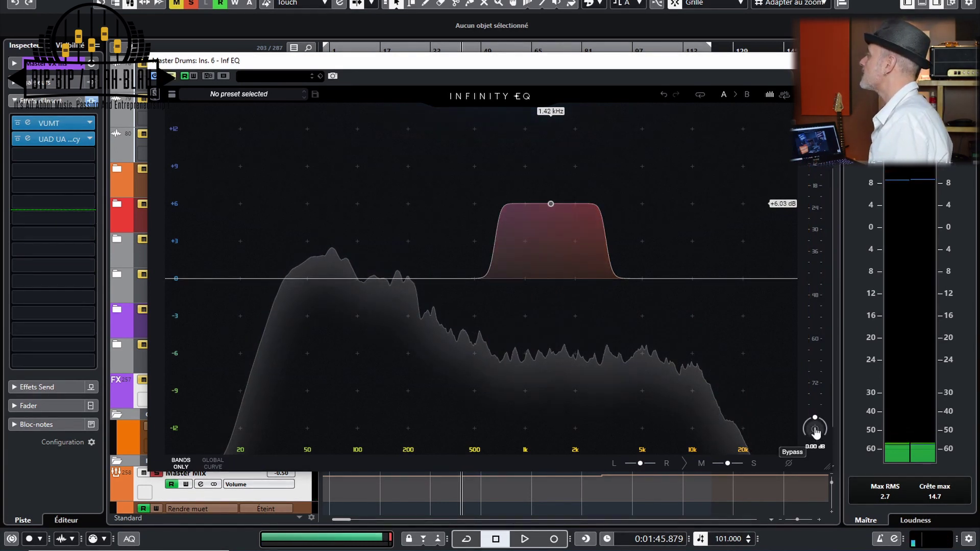
{"action": "left_click", "coordinate": [815, 432]}
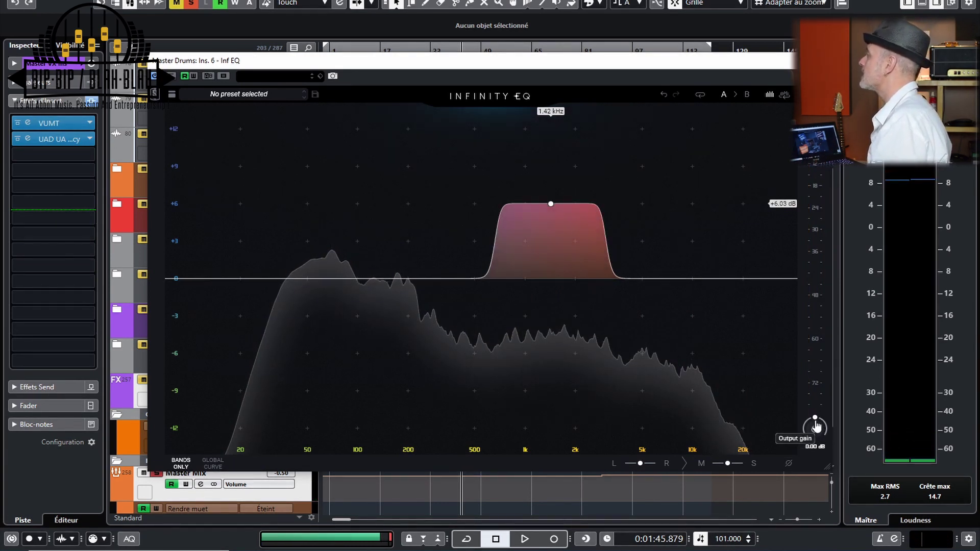
{"action": "mouse_move", "coordinate": [815, 428]}
{"action": "left_mouse_down"}
{"action": "mouse_move", "coordinate": [816, 380]}
{"action": "mouse_move", "coordinate": [815, 428]}
{"action": "left_mouse_up"}
{"action": "double_click", "coordinate": [815, 428]}
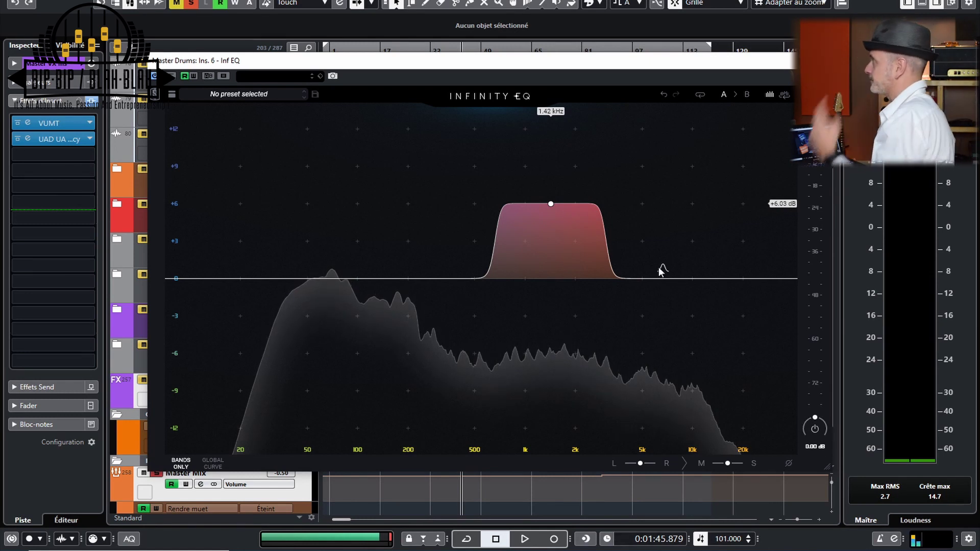
Delete the 1.42 kHz band and add a low-shelf band at about 38 Hz with about 5 dB of boost.
{"action": "mouse_move", "coordinate": [553, 212]}
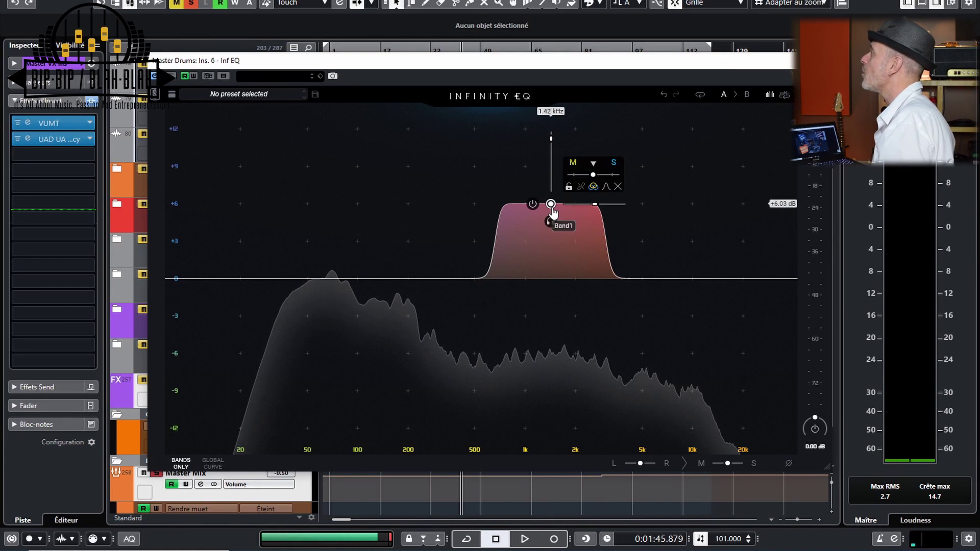
{"action": "left_click", "coordinate": [617, 186]}
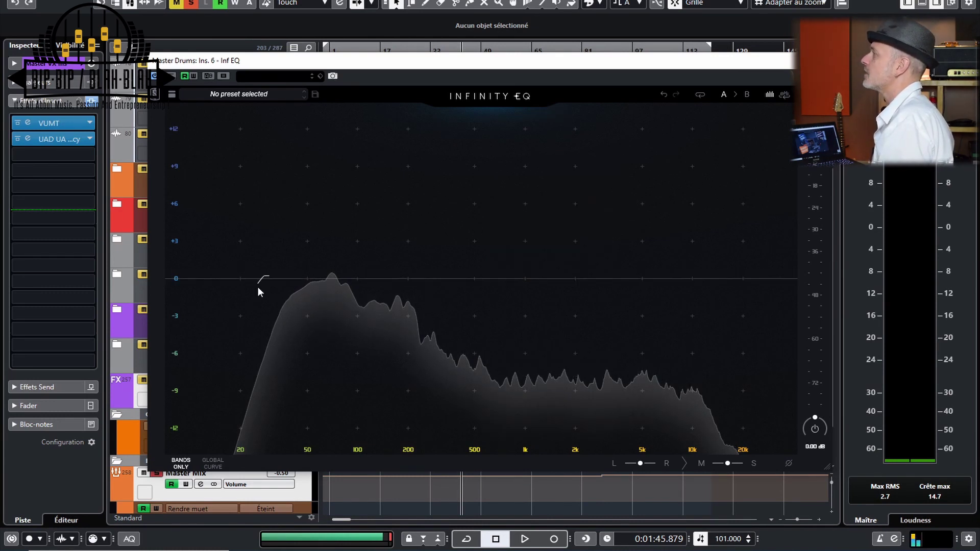
{"action": "left_click_drag", "start_coordinate": [274, 277], "coordinate": [288, 219]}
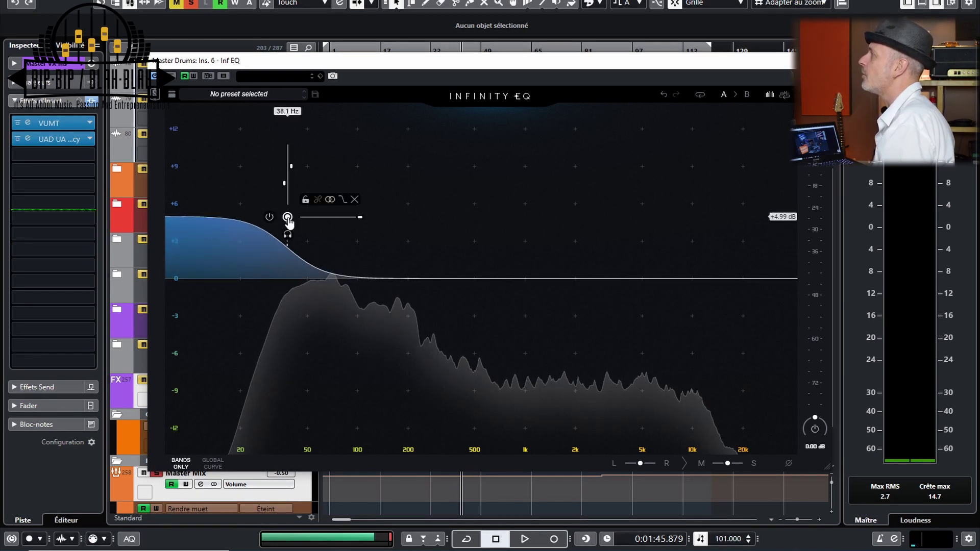
Keep the low-shelf filter shape after previewing a high shelf, and adjust its two curve controls for a gradual, wide transition.
{"action": "left_click", "coordinate": [342, 200]}
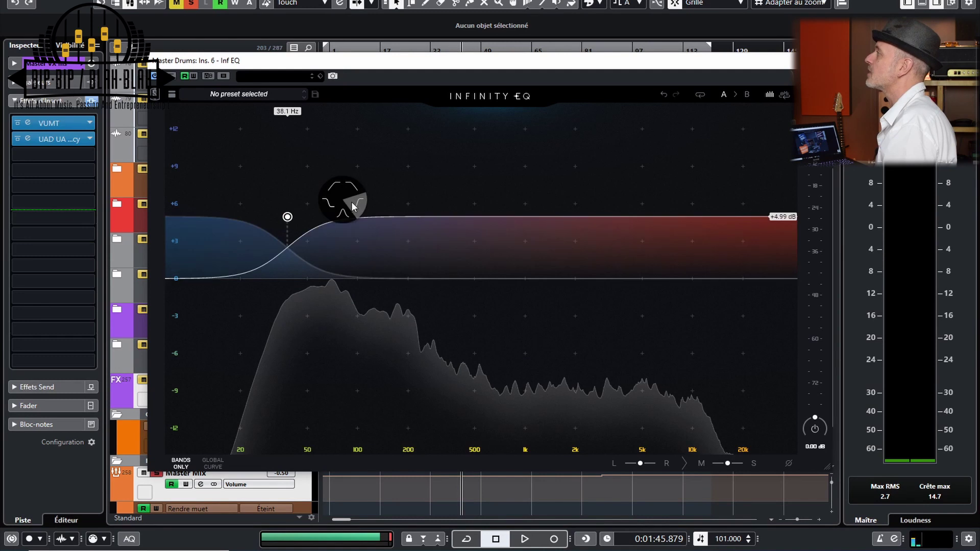
{"action": "left_click", "coordinate": [323, 203]}
{"action": "mouse_move", "coordinate": [284, 186]}
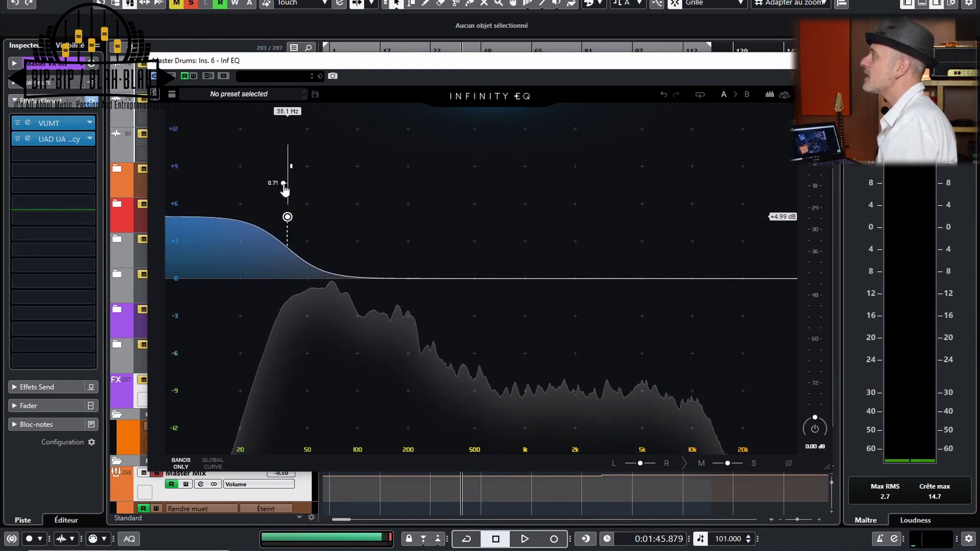
{"action": "mouse_move", "coordinate": [289, 233]}
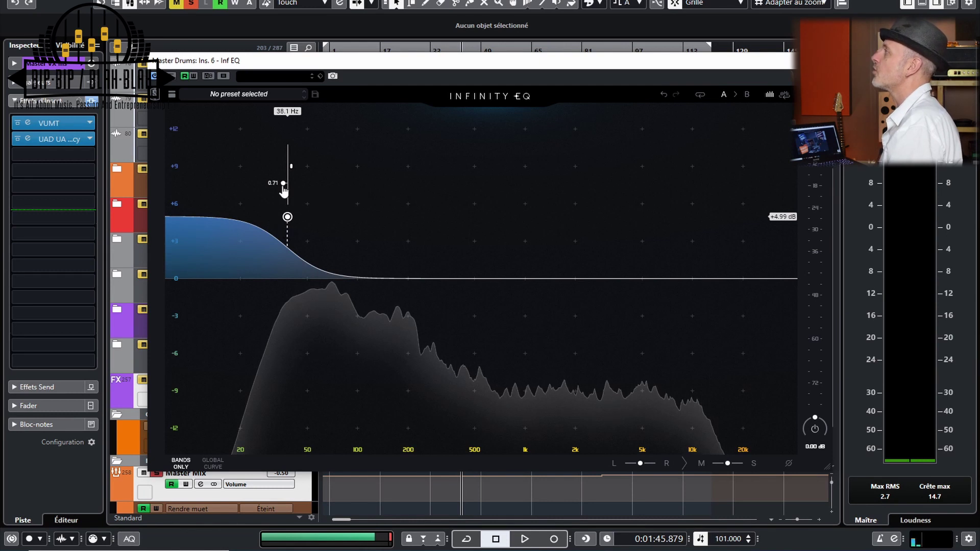
{"action": "mouse_move", "coordinate": [284, 190]}
{"action": "left_mouse_down"}
{"action": "mouse_move", "coordinate": [280, 149]}
{"action": "mouse_move", "coordinate": [283, 203]}
{"action": "left_mouse_up"}
{"action": "left_click_drag", "start_coordinate": [292, 167], "coordinate": [291, 147]}
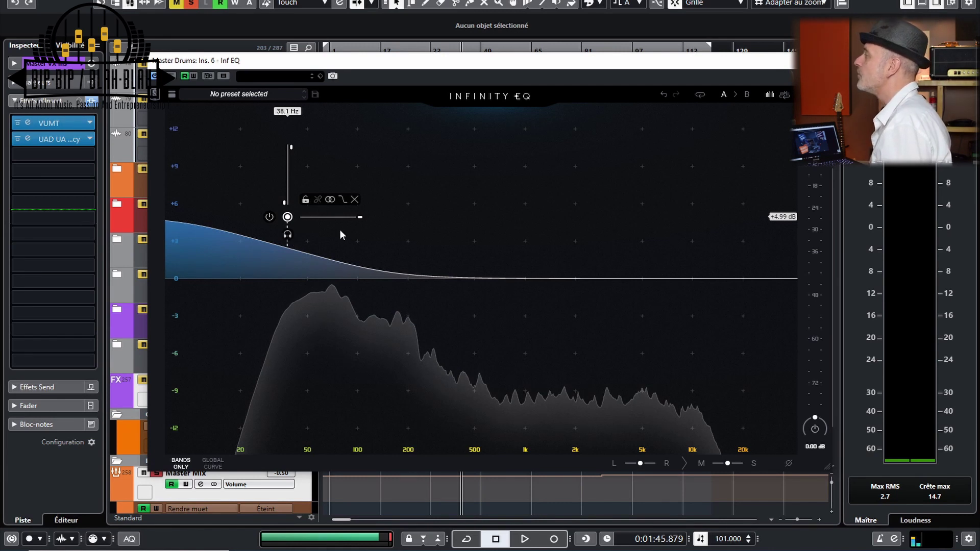
Add a bell band at about 331 Hz with about 5.2 dB of boost and link it with the low shelf.
{"action": "left_click_drag", "start_coordinate": [455, 276], "coordinate": [445, 214]}
{"action": "left_click_drag", "start_coordinate": [242, 192], "coordinate": [501, 263]}
{"action": "mouse_move", "coordinate": [475, 210]}
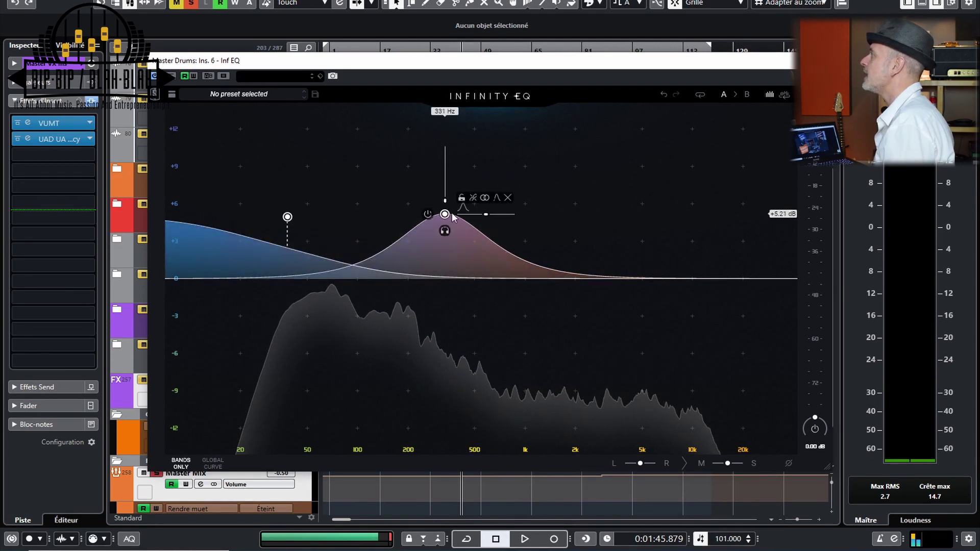
{"action": "left_click", "coordinate": [476, 197]}
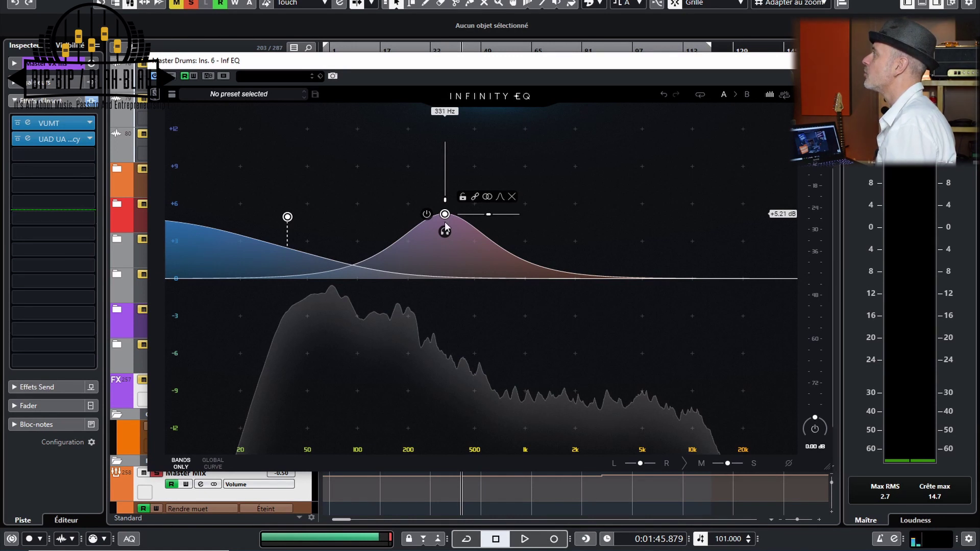
Move the linked bands together so the bell band sits at about 289 Hz with about 3.07 dB of boost.
{"action": "left_click_drag", "start_coordinate": [444, 214], "coordinate": [468, 219]}
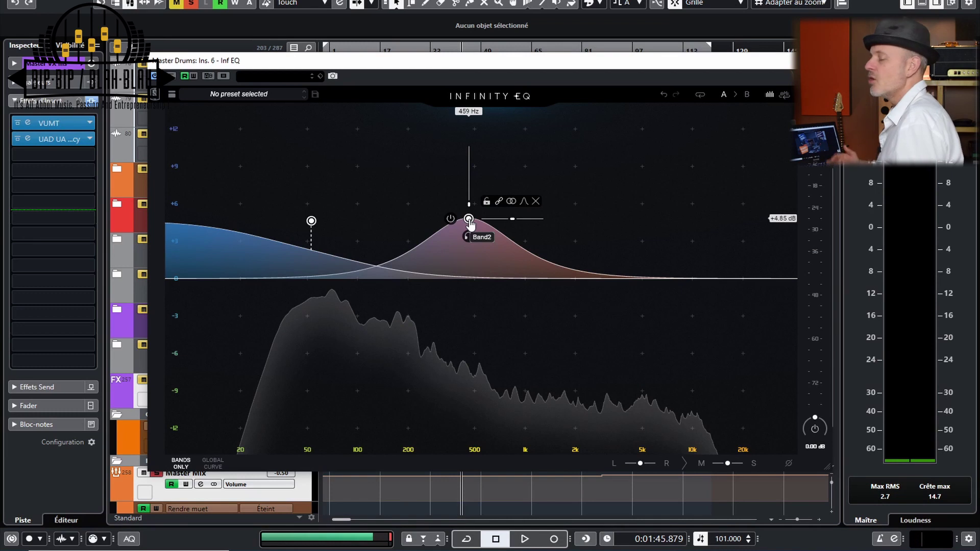
{"action": "key", "text": "ctrl+z"}
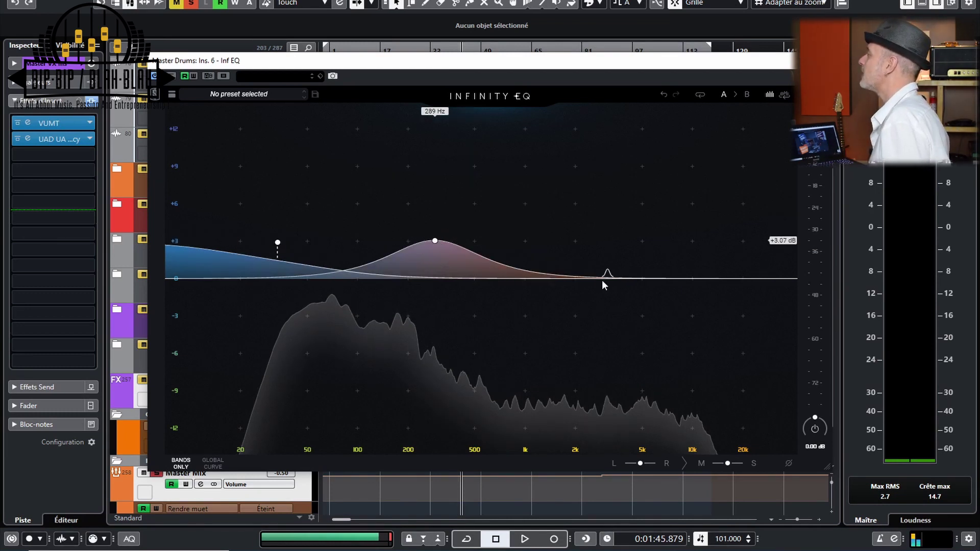
Add a narrow, steep bell band in the upper mids and set its frequency to 4.05 kHz and gain to 5.82 dB.
{"action": "left_click_drag", "start_coordinate": [651, 279], "coordinate": [635, 207]}
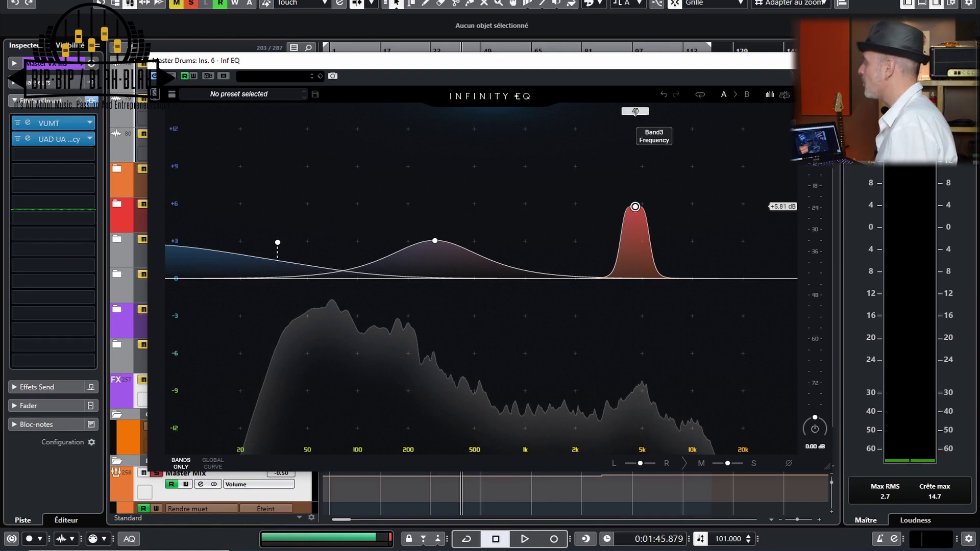
{"action": "type", "text": "50"}
{"action": "key", "text": "Return"}
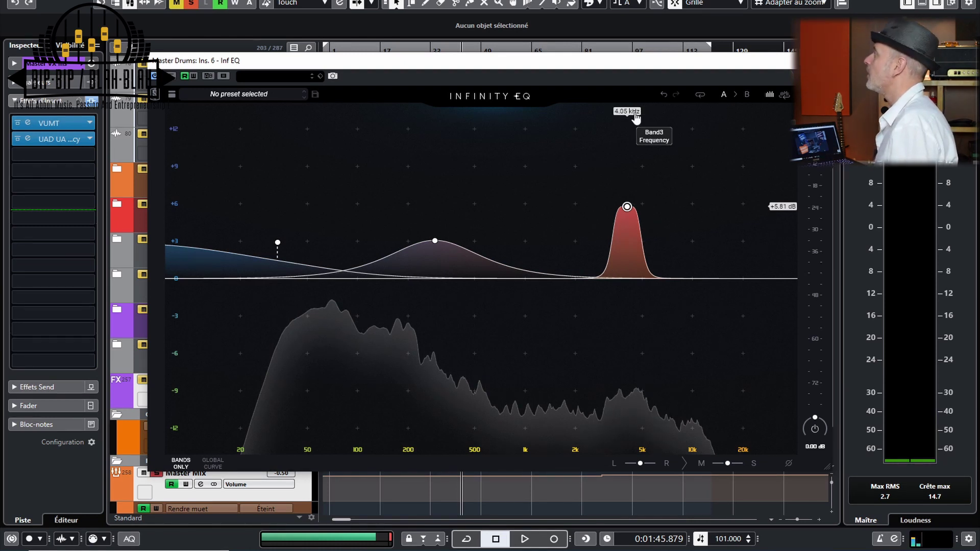
{"action": "double_click", "coordinate": [781, 207]}
{"action": "type", "text": "5.82"}
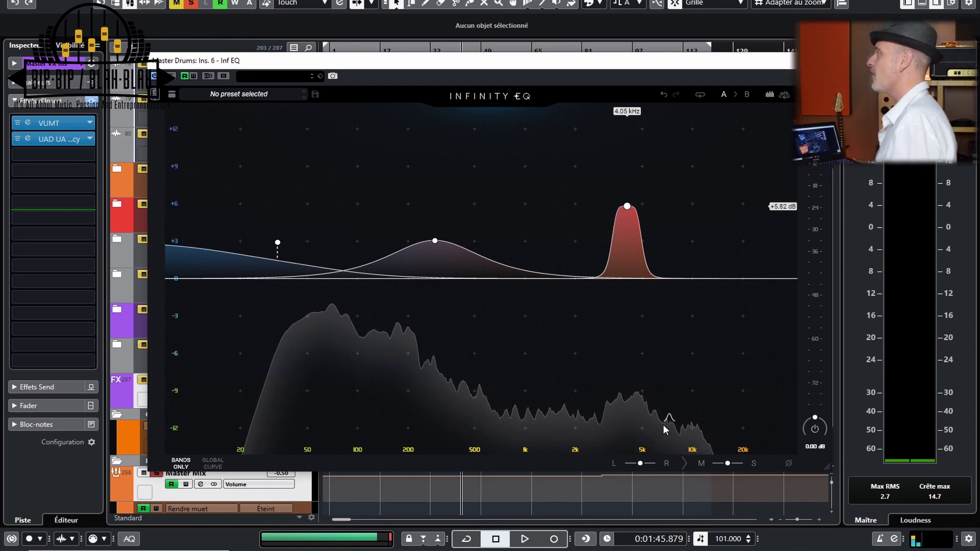
Browse the presets in the 02. LoFi folder of the Infinity EQ library and close the plugin window.
{"action": "left_click", "coordinate": [170, 94]}
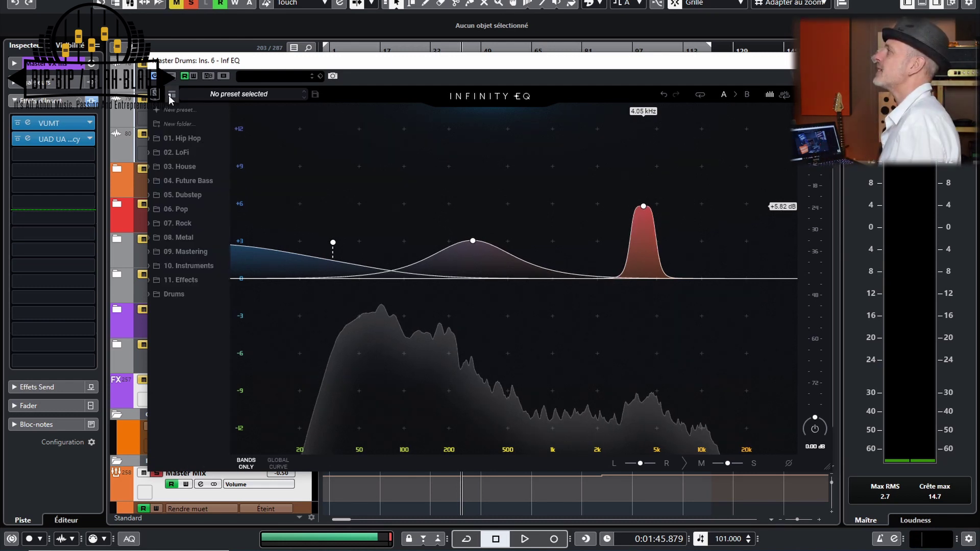
{"action": "left_click", "coordinate": [155, 153]}
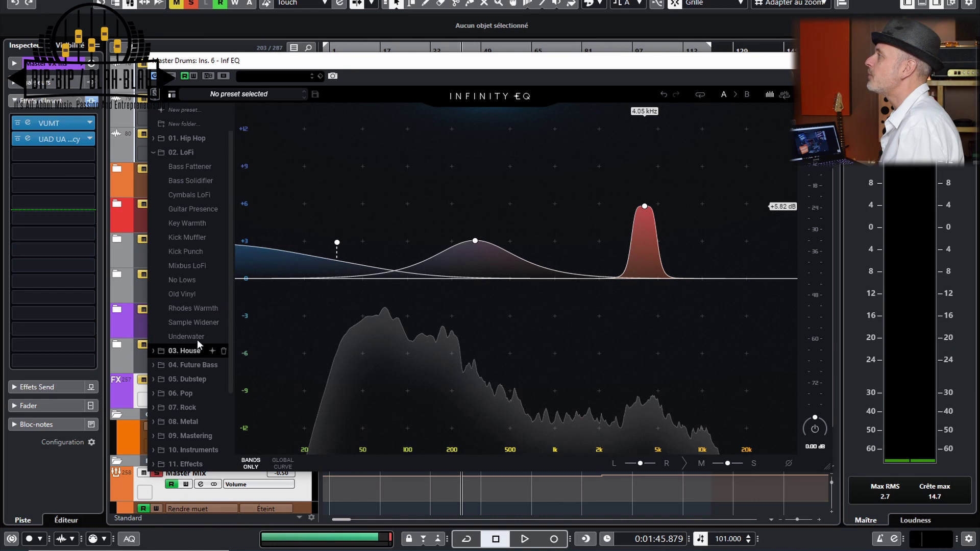
{"action": "scroll", "coordinate": [194, 357], "scroll_direction": "down", "scroll_amount": 1}
{"action": "scroll", "coordinate": [187, 266], "scroll_direction": "up", "scroll_amount": 1}
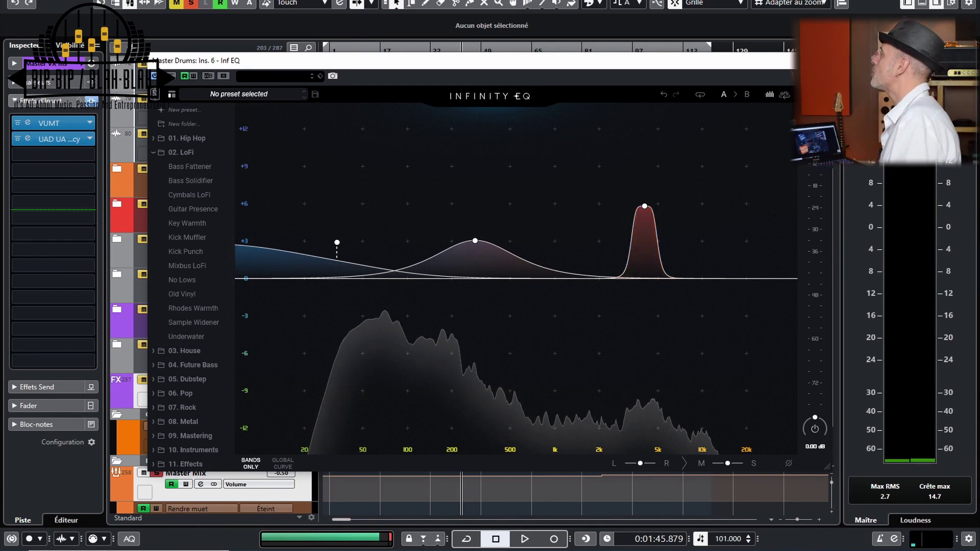
{"action": "left_click", "coordinate": [821, 60]}
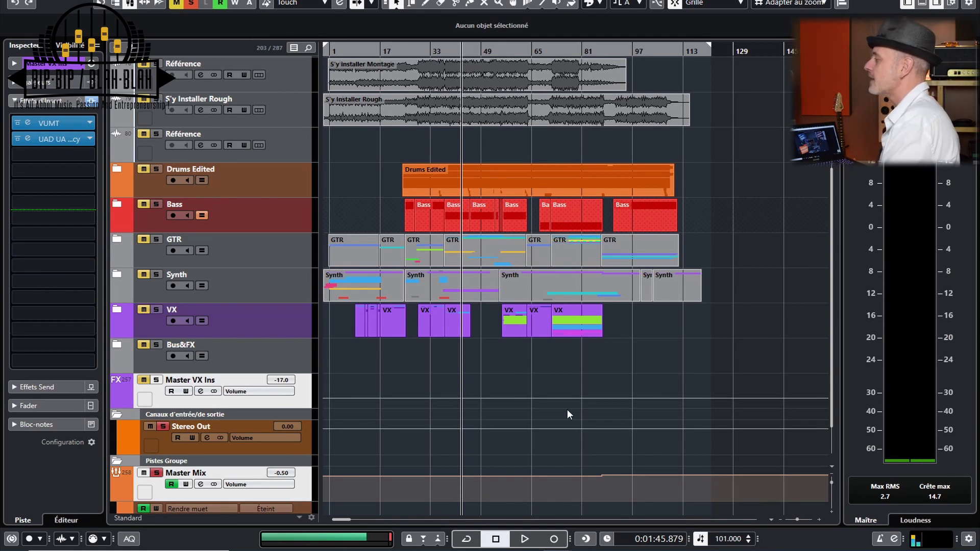
Audition the master drums repeatedly from 0:01:45.879, stopping between passes to compare Air EQ with Infinity EQ.
{"action": "key", "text": "space"}
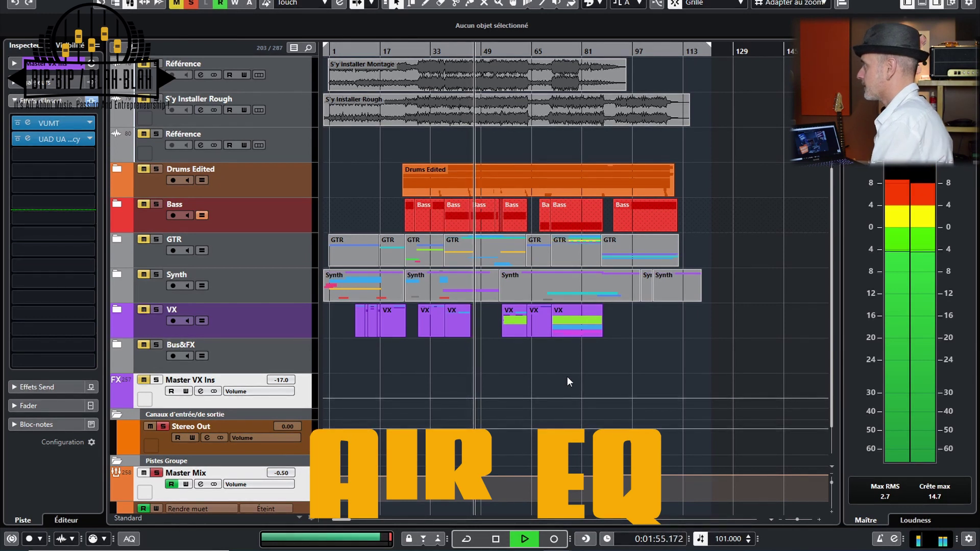
{"action": "key", "text": "space"}
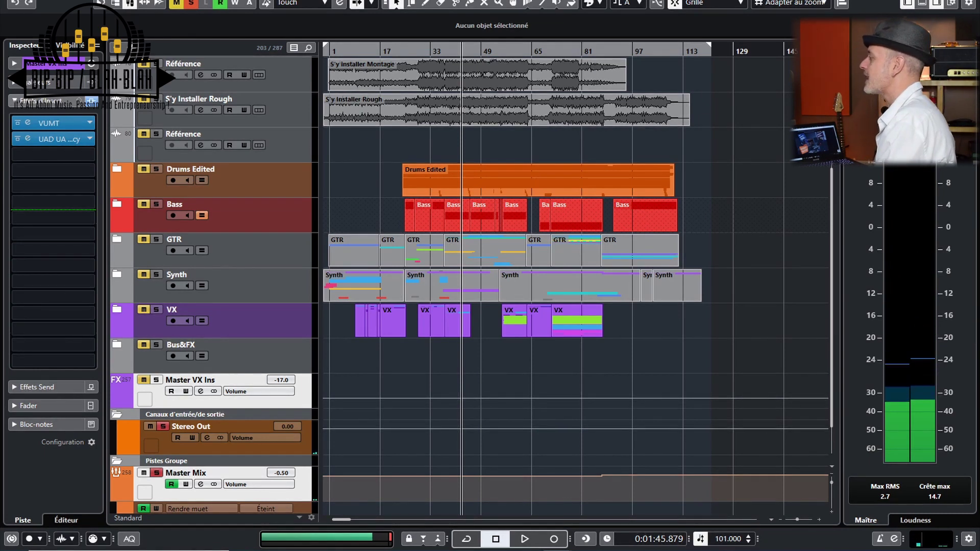
{"action": "key", "text": "space"}
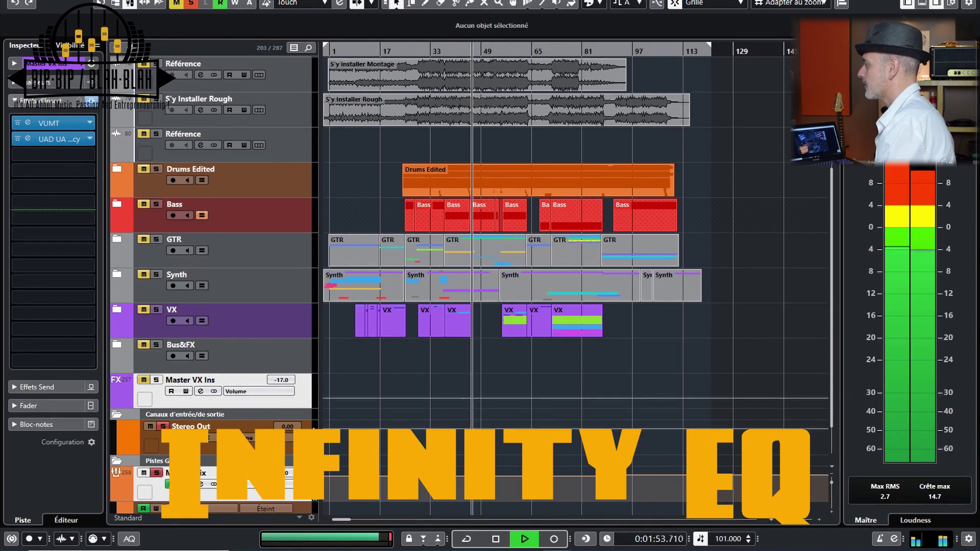
{"action": "key", "text": "space"}
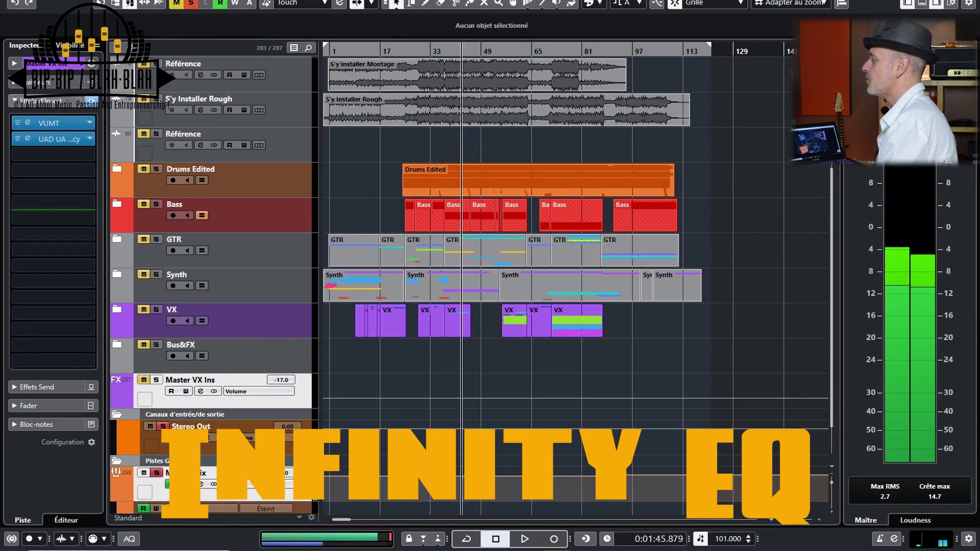
{"action": "key", "text": "space"}
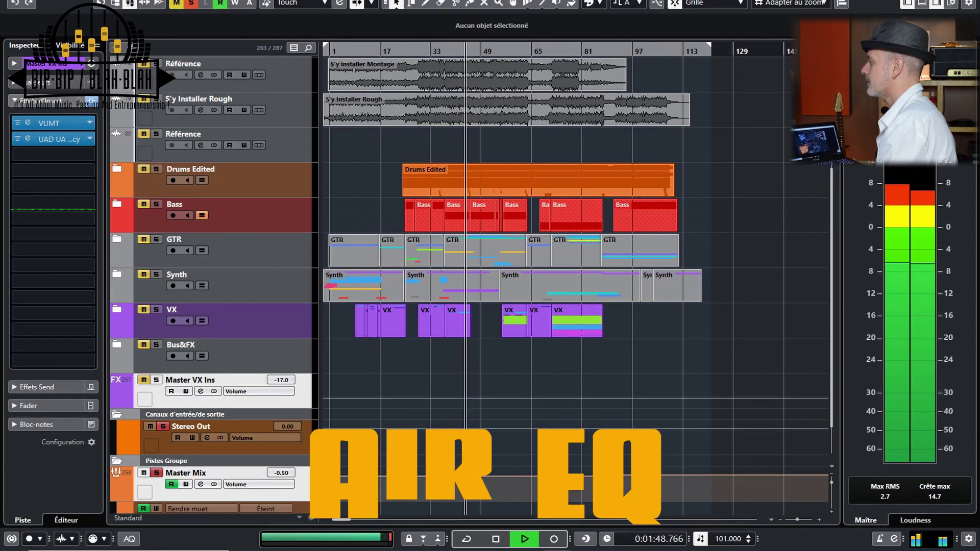
{"action": "key", "text": "space"}
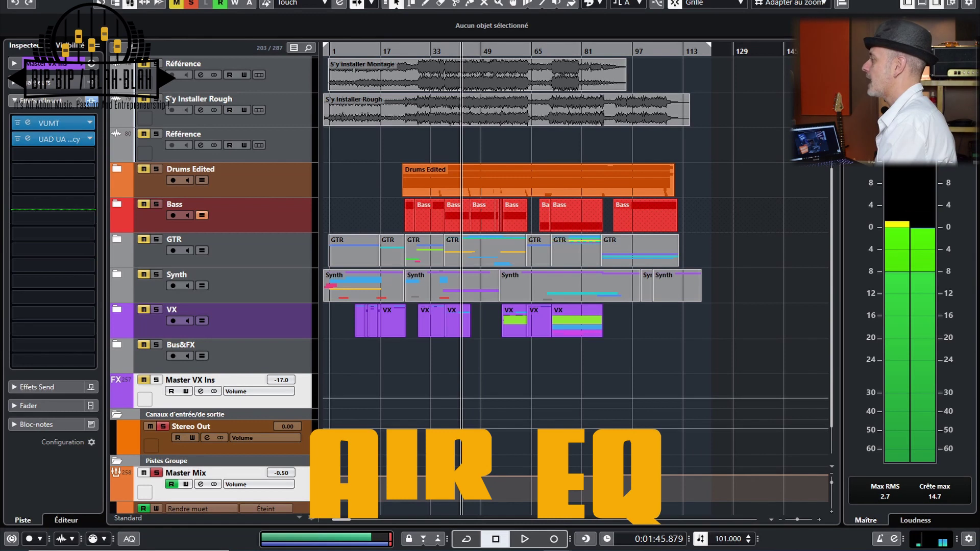
{"action": "key", "text": "space"}
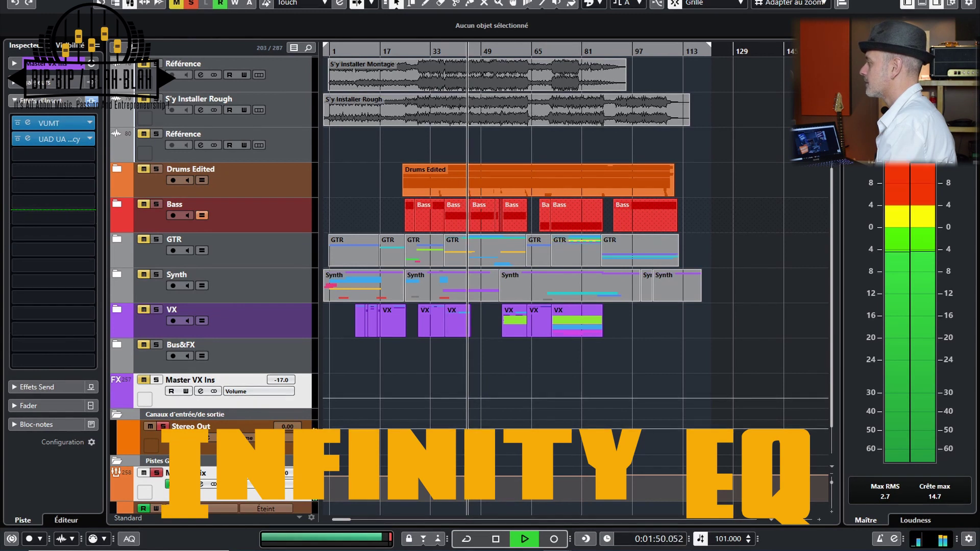
{"action": "key", "text": "space"}
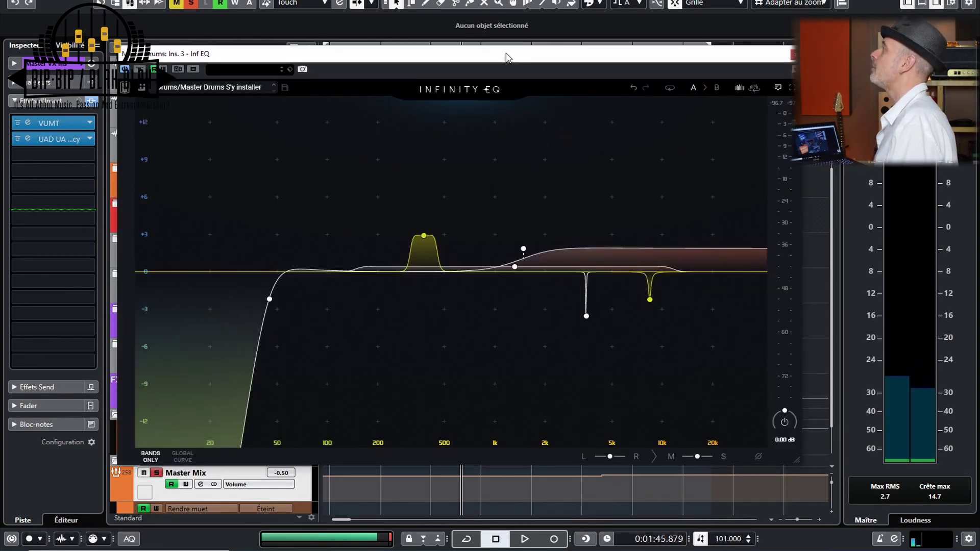
Inspect the yellow high-frequency cut and low-mid boost bands of the Master Drums S'y installer preset, and close the EQ window.
{"action": "mouse_move", "coordinate": [507, 56]}
{"action": "left_mouse_down"}
{"action": "mouse_move", "coordinate": [571, 44]}
{"action": "mouse_move", "coordinate": [519, 57]}
{"action": "mouse_move", "coordinate": [518, 48]}
{"action": "left_mouse_up"}
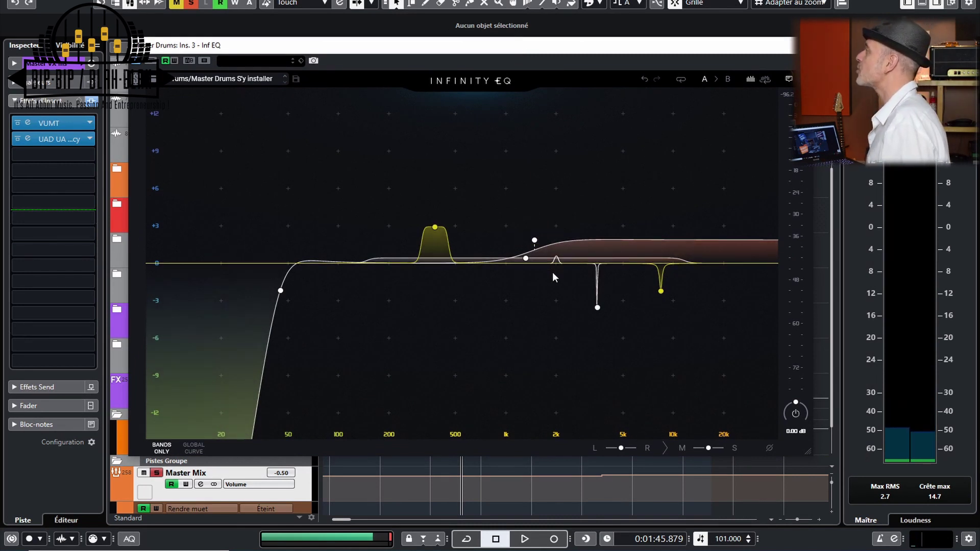
{"action": "left_click", "coordinate": [661, 291]}
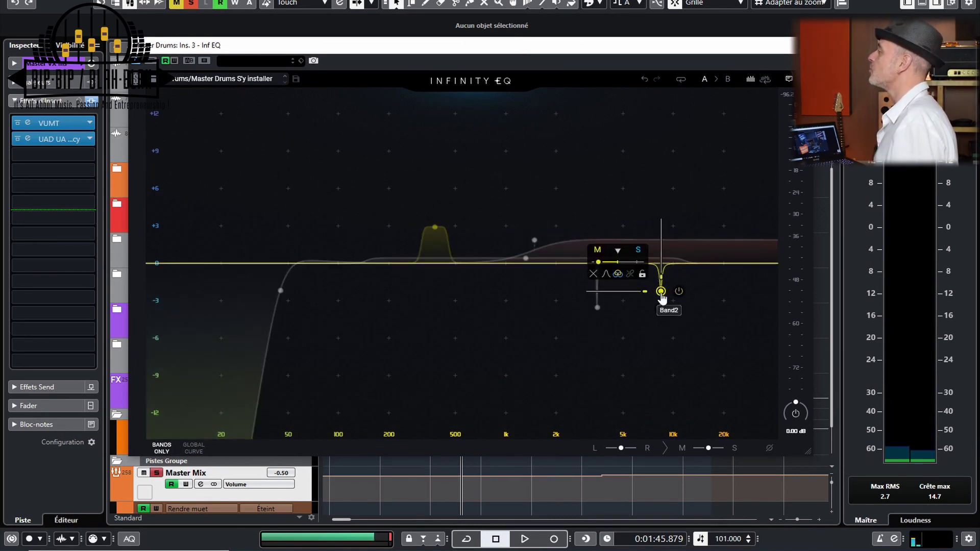
{"action": "left_click", "coordinate": [434, 228]}
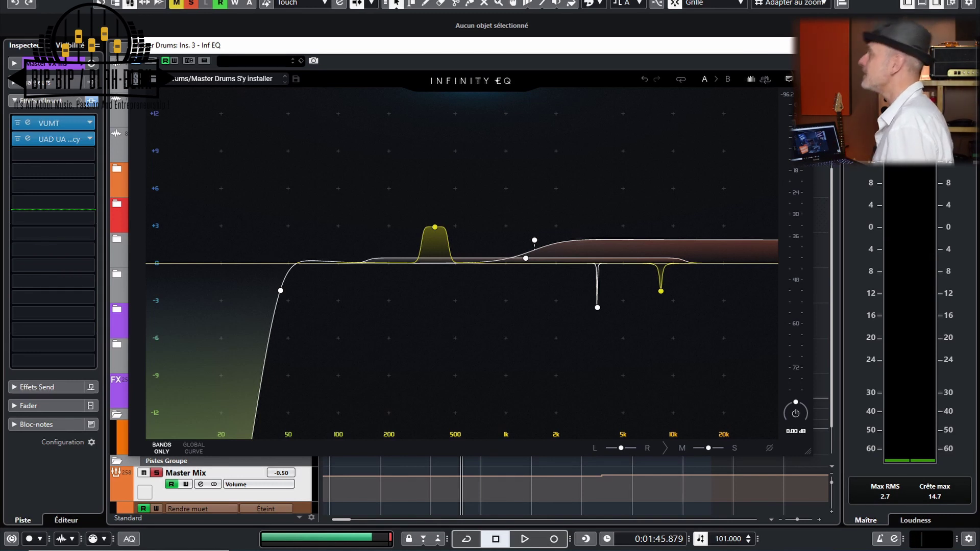
{"action": "left_click", "coordinate": [745, 527]}
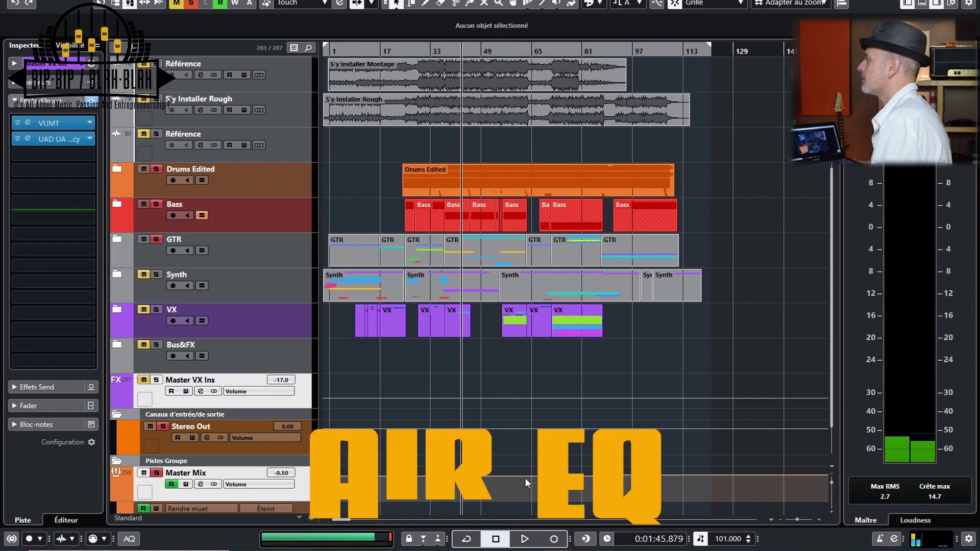
Play the drums, bass, guitars and synths together from 0:01:45.879 in successive passes to compare Air EQ with Infinity EQ.
{"action": "key", "text": "space"}
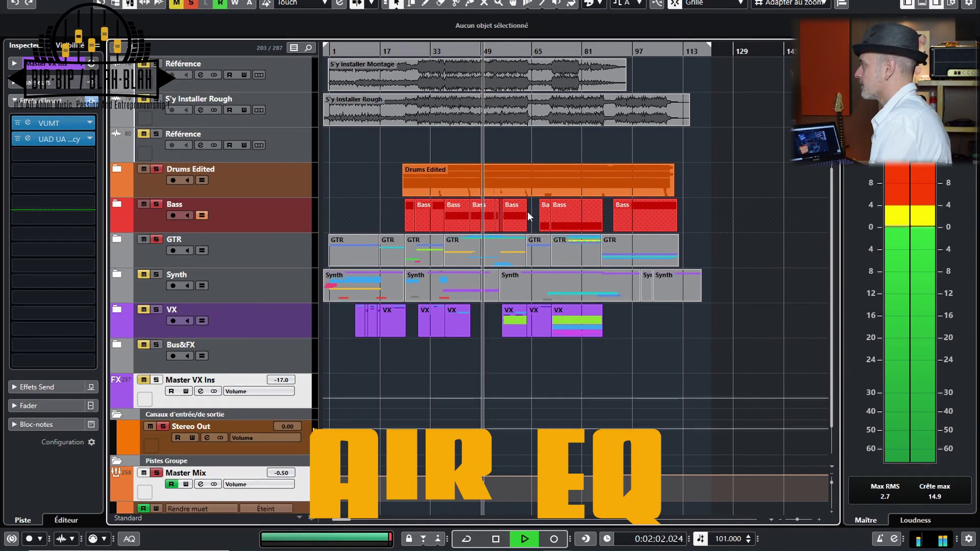
{"action": "key", "text": "space"}
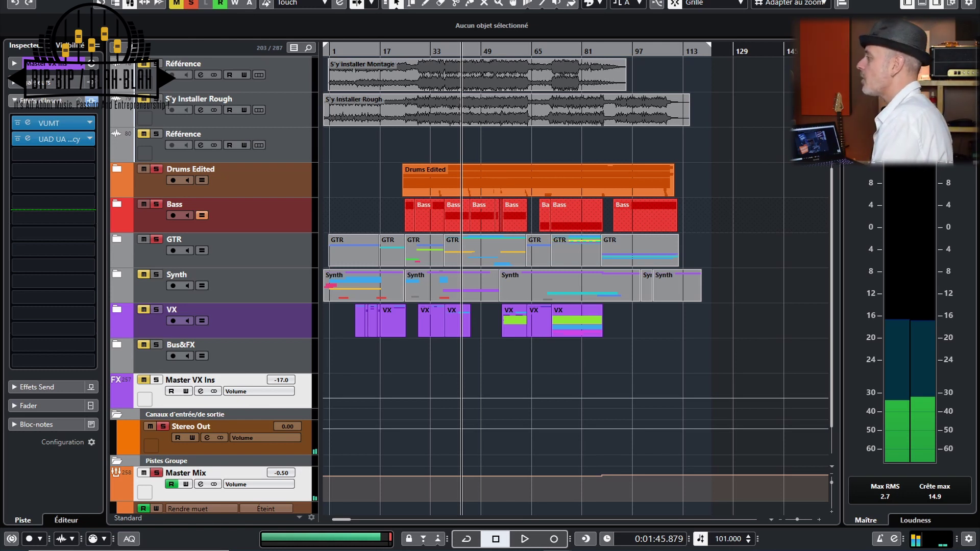
{"action": "left_click", "coordinate": [525, 540]}
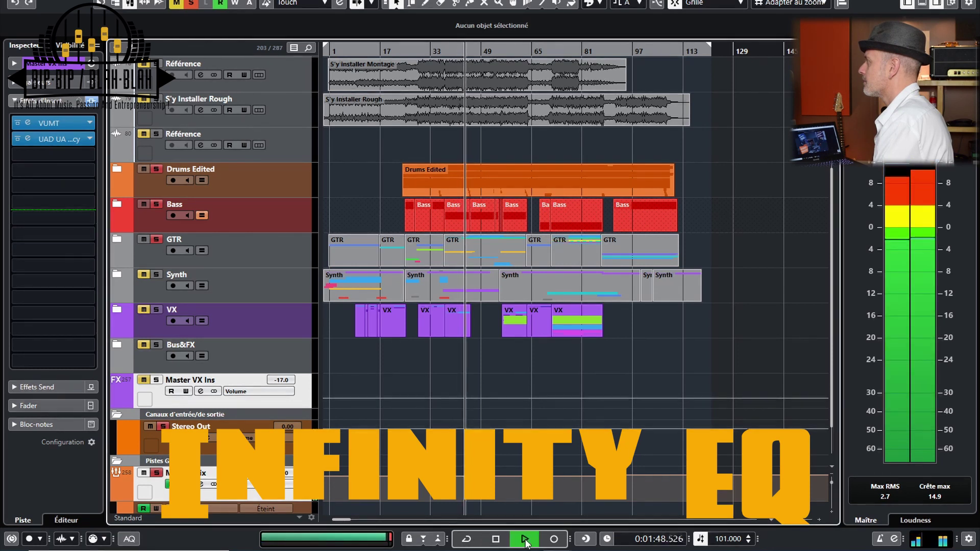